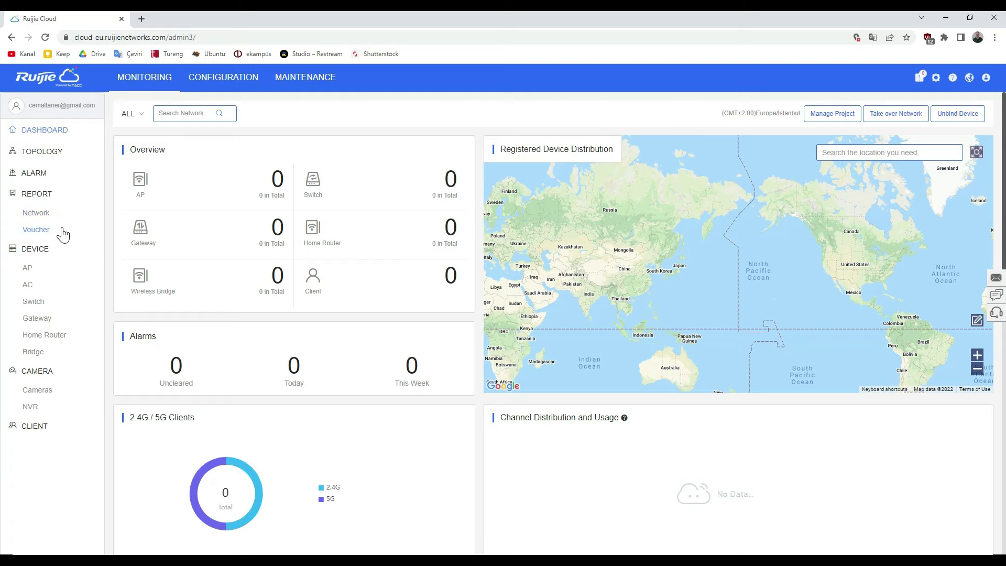
Start a new project named Deneme with the Ofis scenario and fill in the management password
left_click(825, 116)
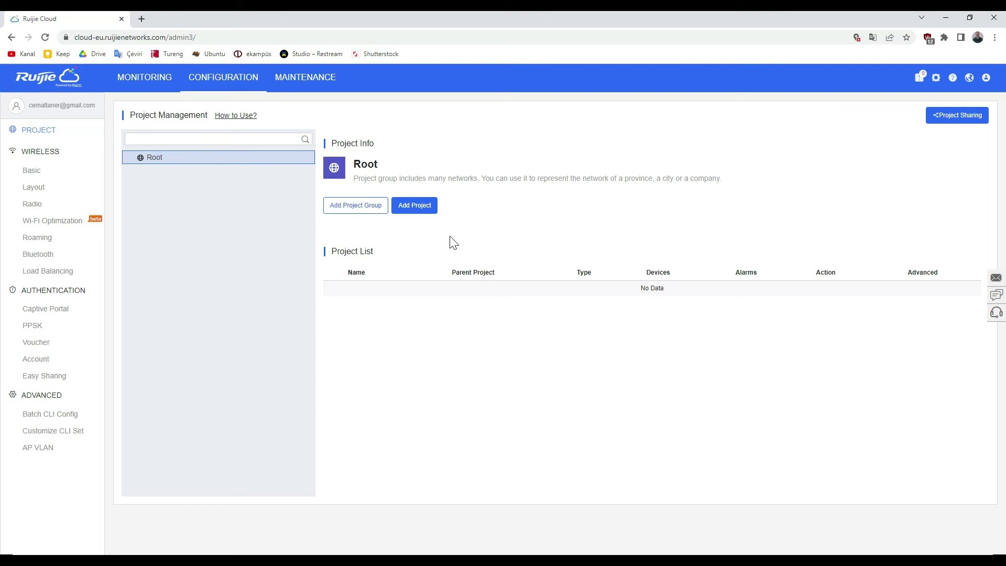
left_click(418, 207)
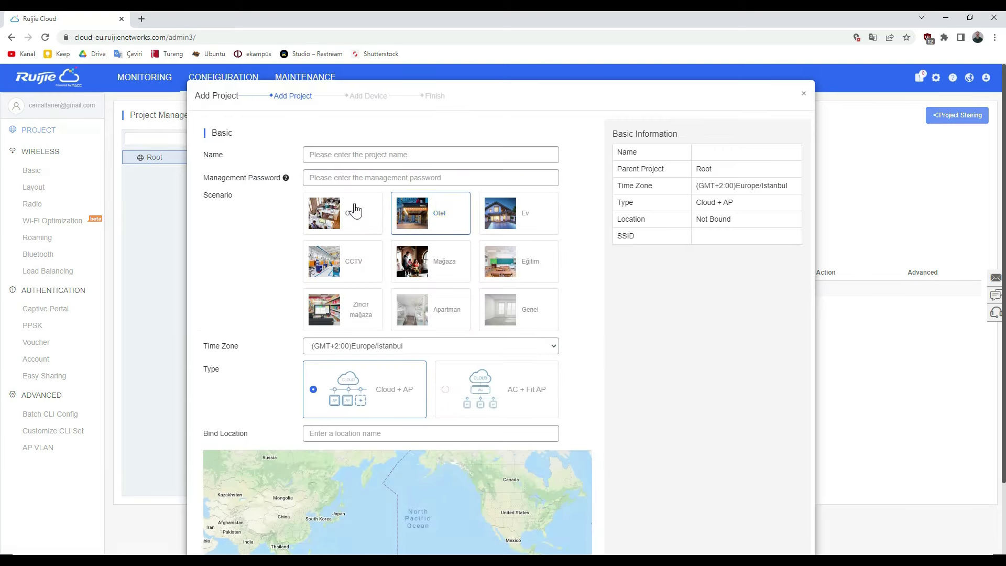
left_click(336, 224)
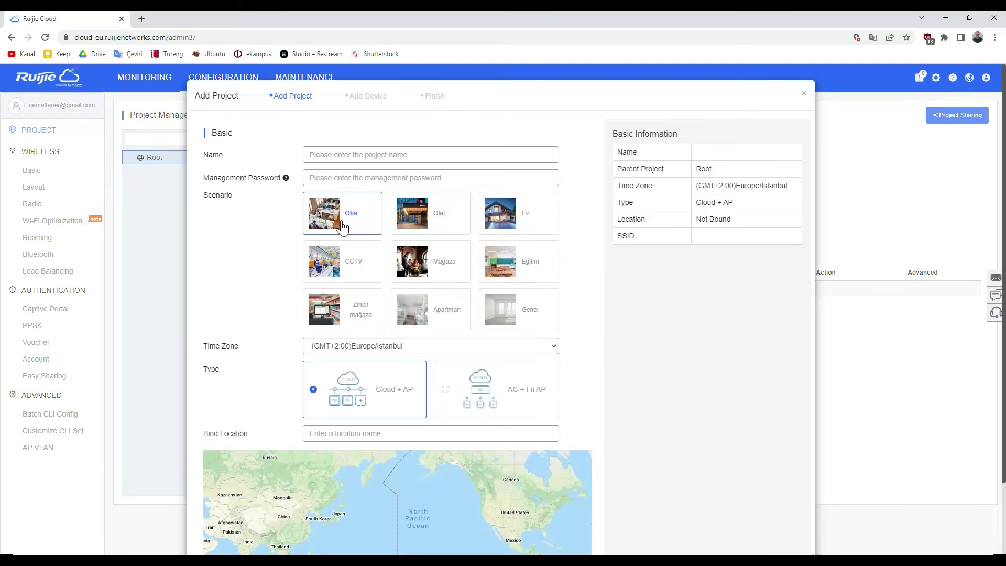
left_click(325, 155)
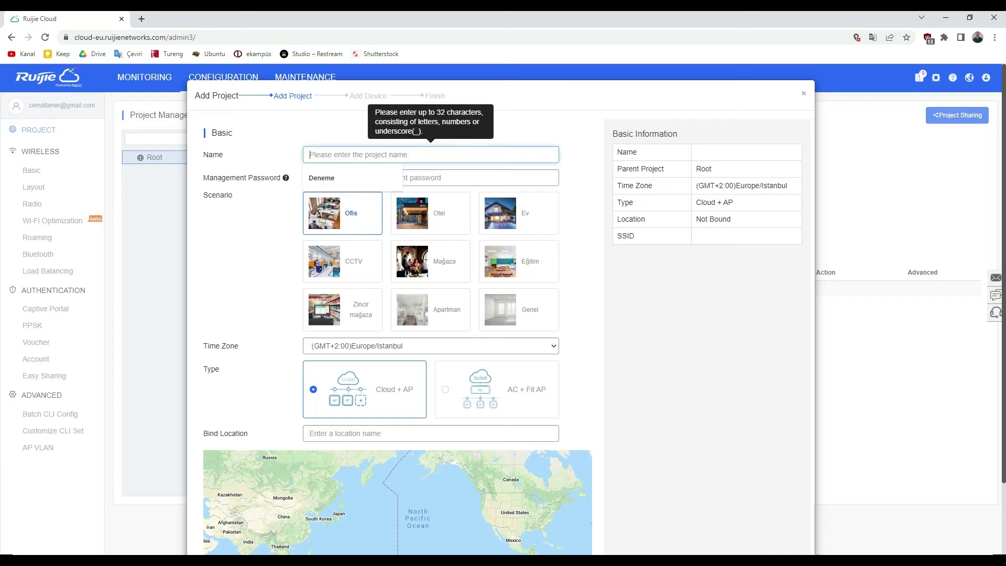
left_click(328, 178)
left_click(328, 178)
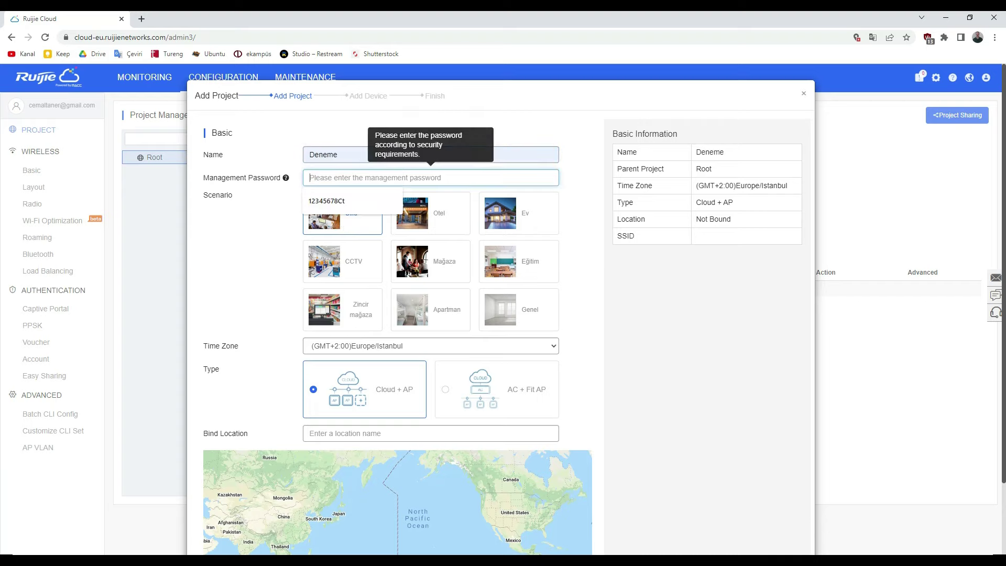
left_click(348, 200)
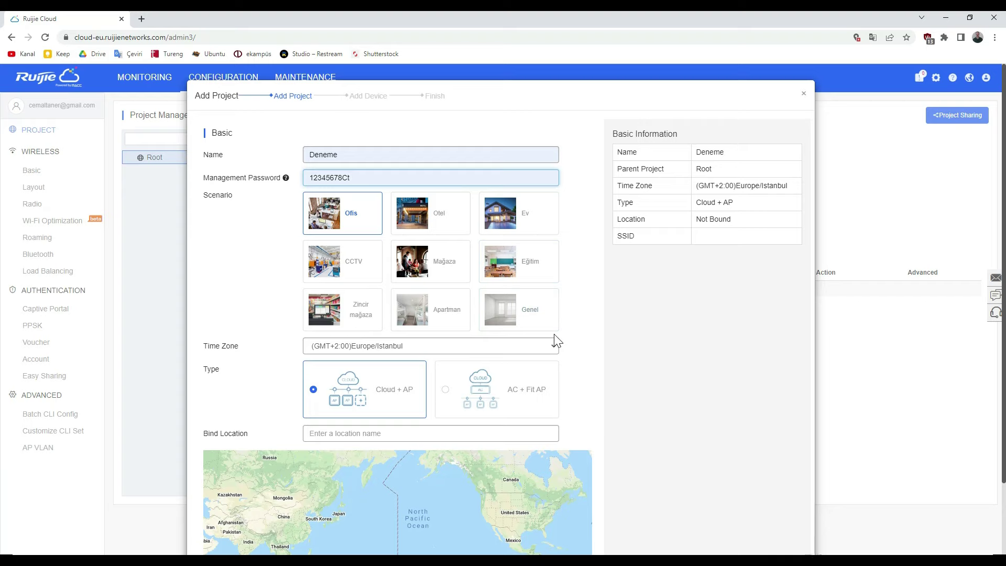
Bind the project's location to Sancaktepe/İstanbul, Turkey, check it on the map and proceed to the Wi-Fi settings
mouse_move(374, 181)
scroll(576, 374, "down", 2)
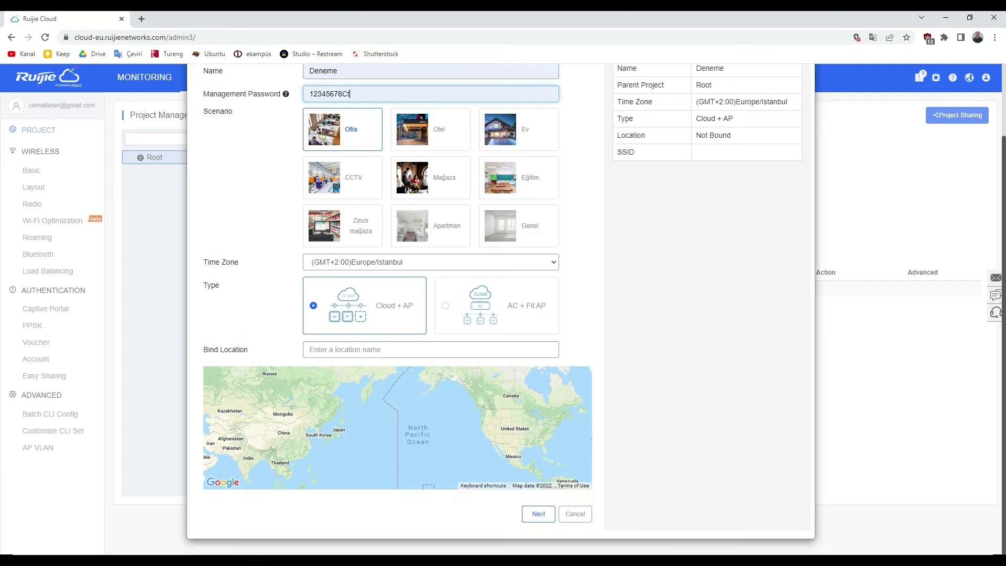
left_click(310, 350)
type("i")
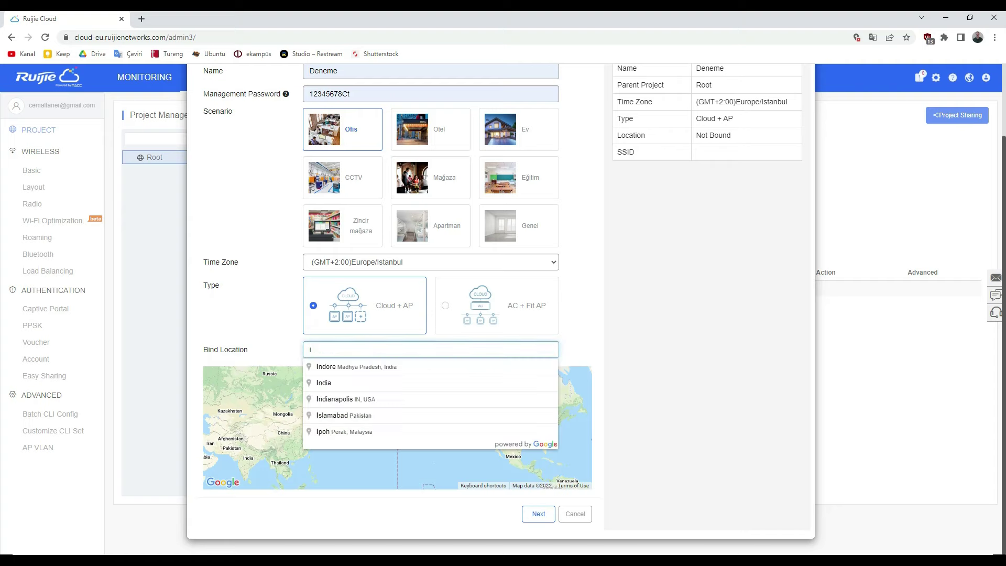
key("Tab")
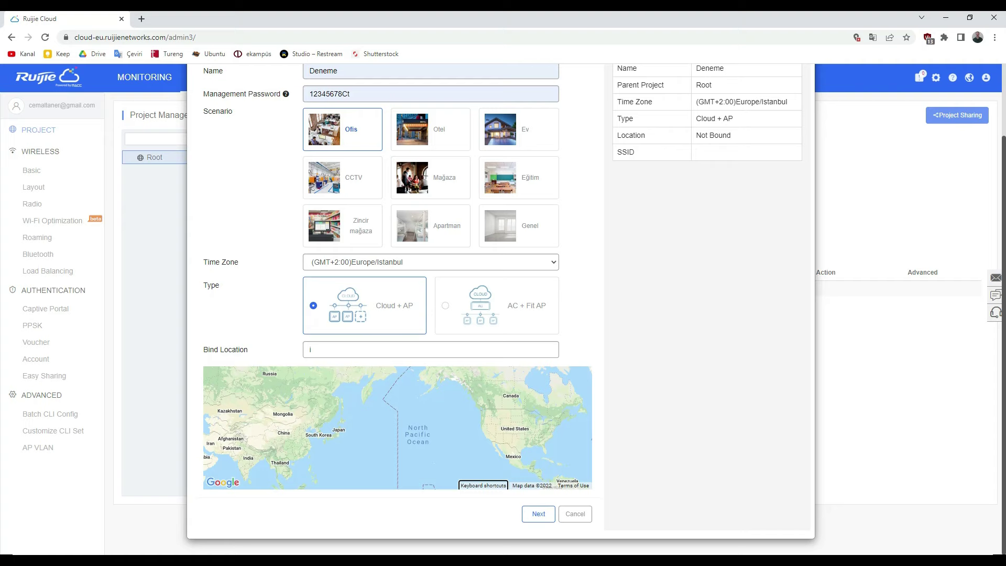
left_click(311, 350)
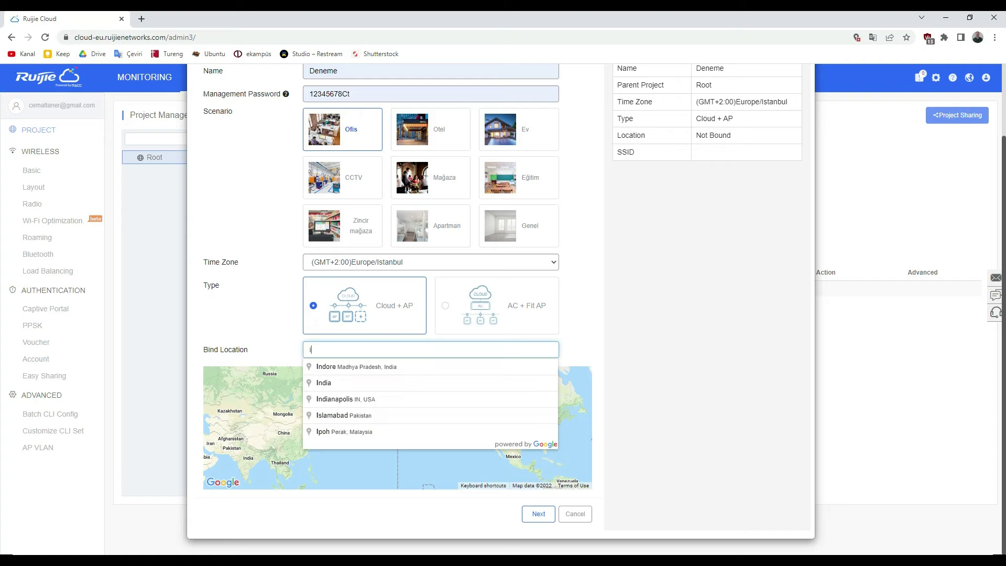
key("BackSpace")
type("s")
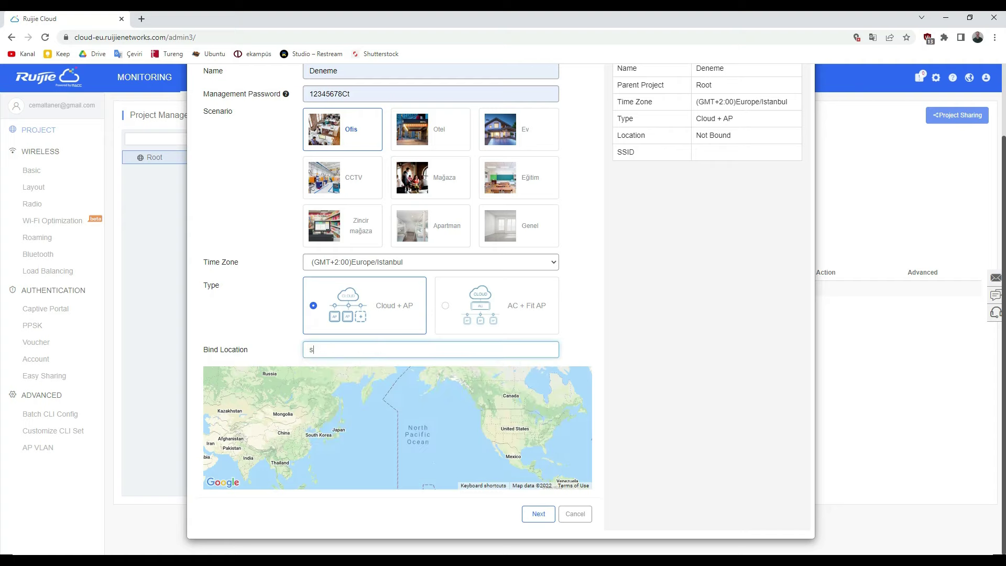
type("anca")
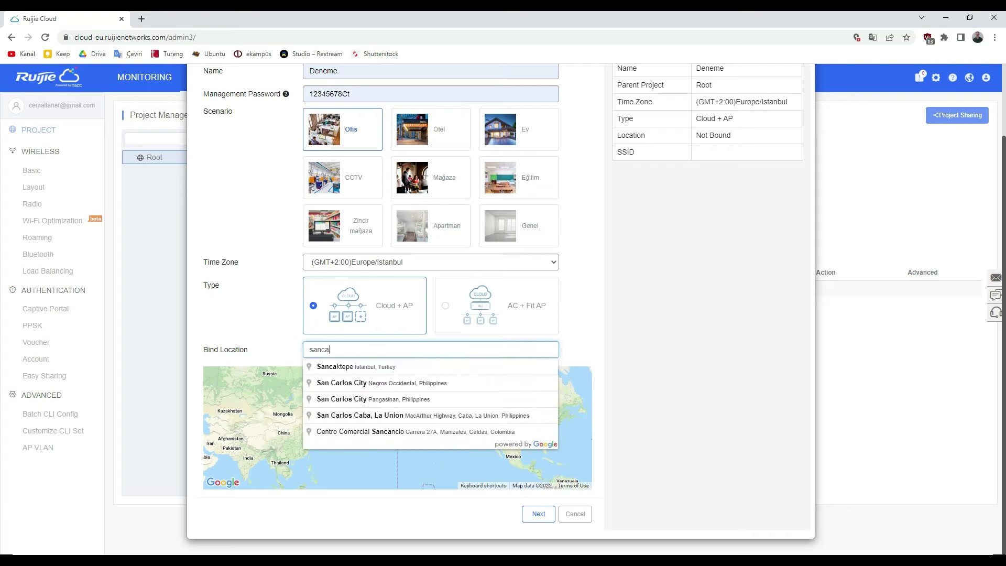
left_click(354, 366)
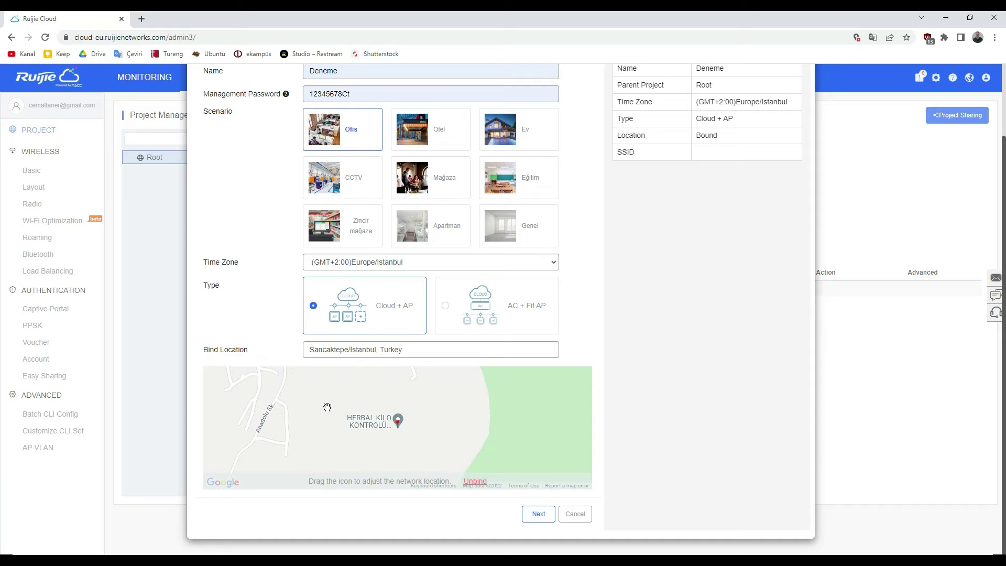
scroll(332, 411, "down", 2)
scroll(332, 411, "down", 3)
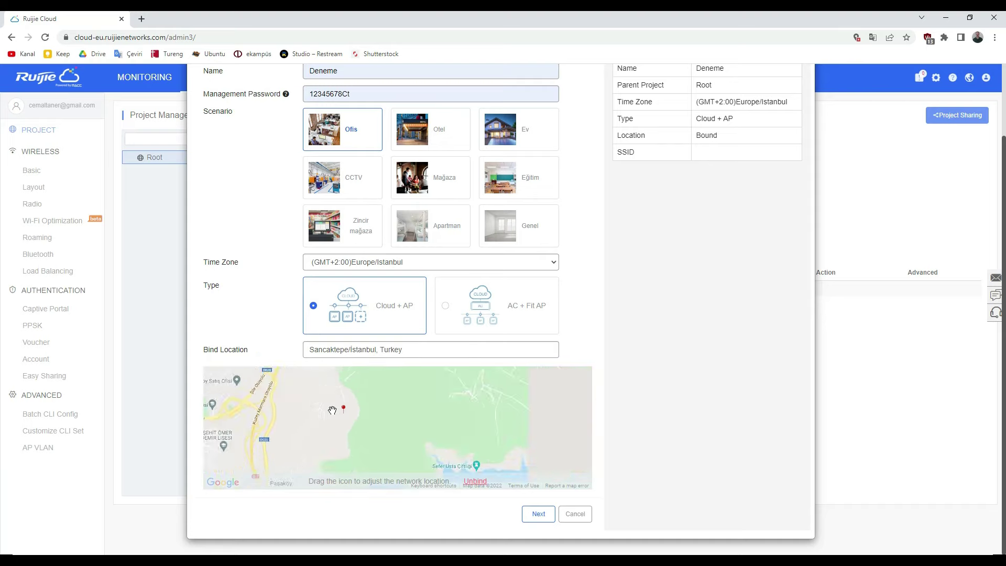
scroll(285, 420, "up", 2)
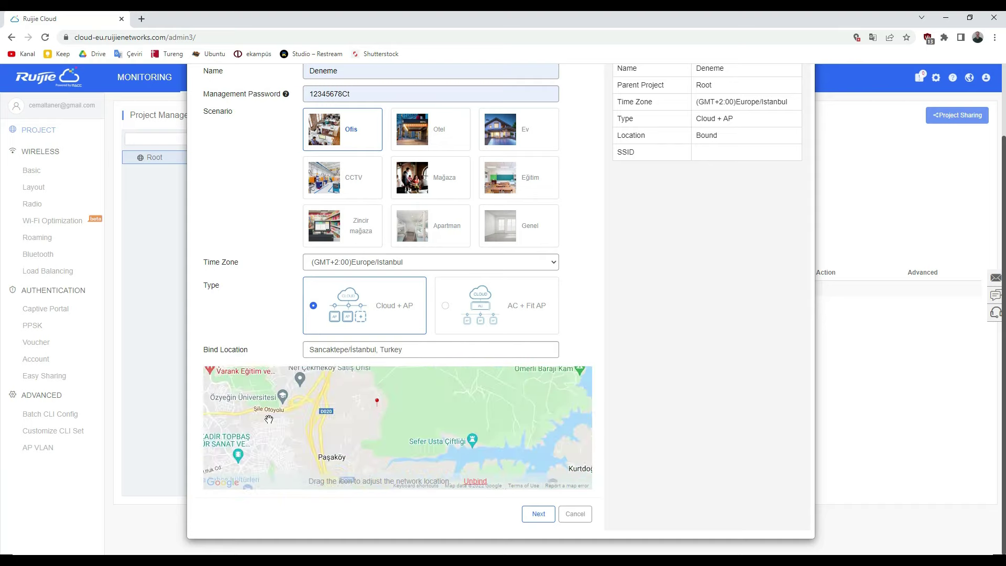
left_click(538, 514)
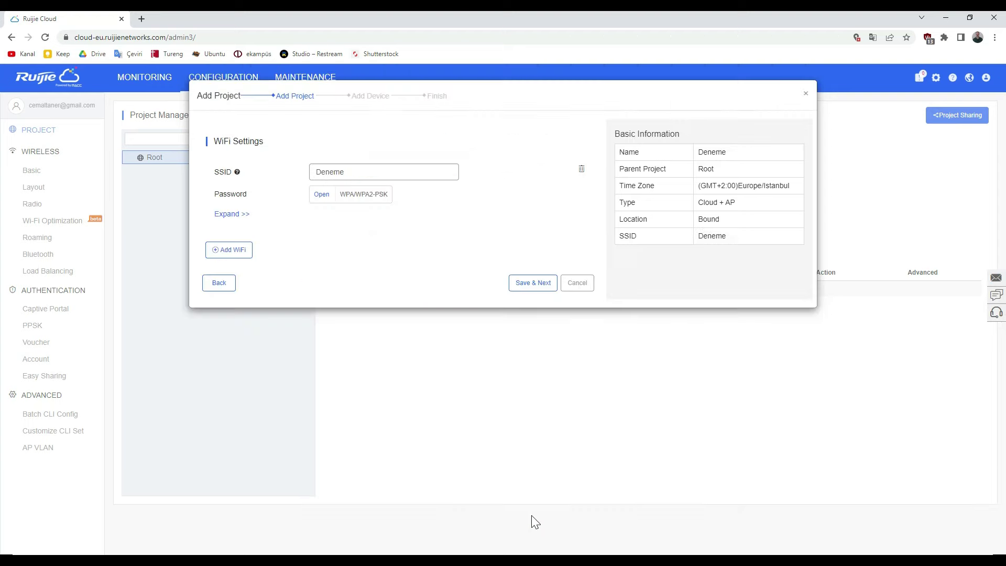
Save the project with its default open Wi-Fi network and register a switch by its serial number
left_click(529, 286)
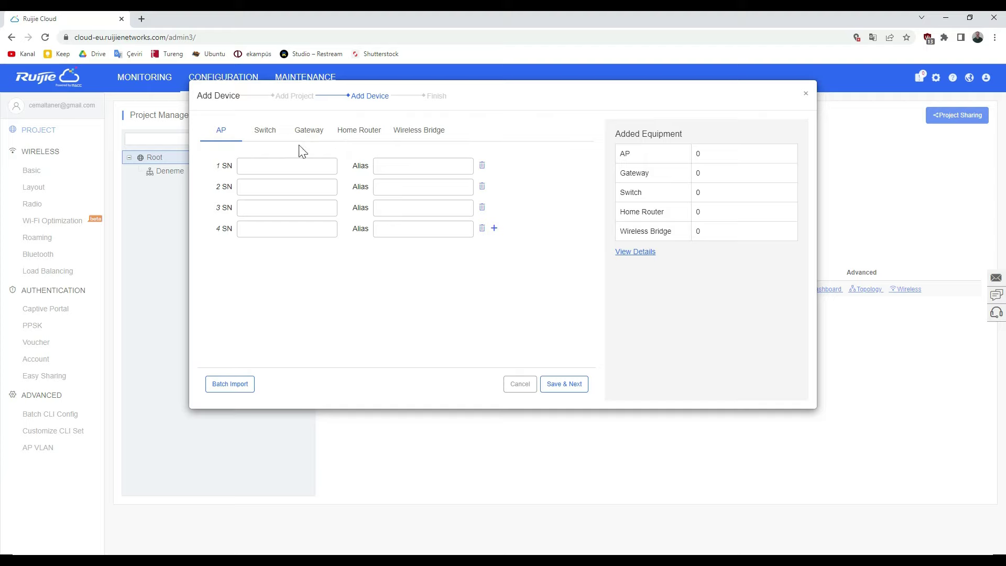
left_click(266, 135)
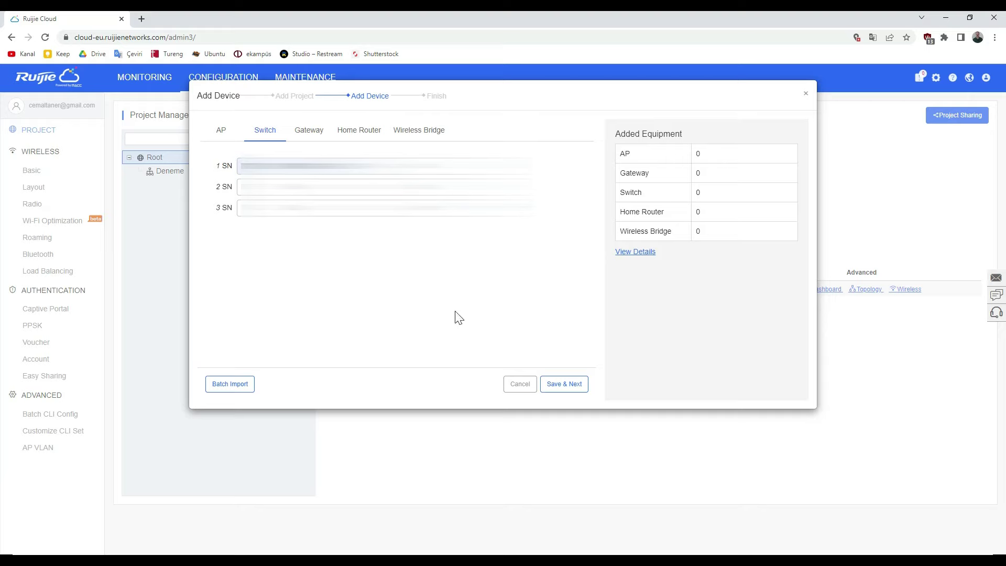
left_click(562, 388)
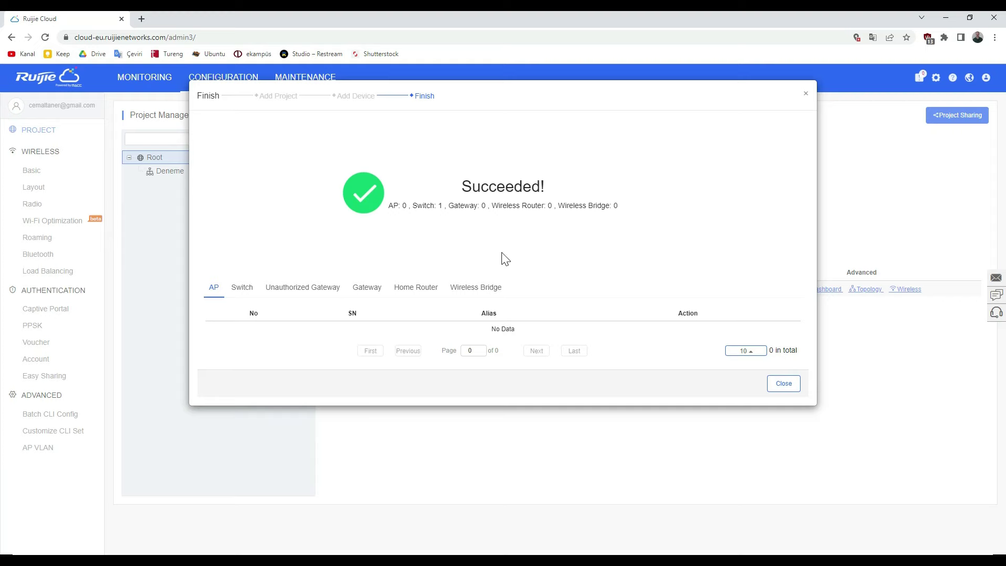
left_click(784, 390)
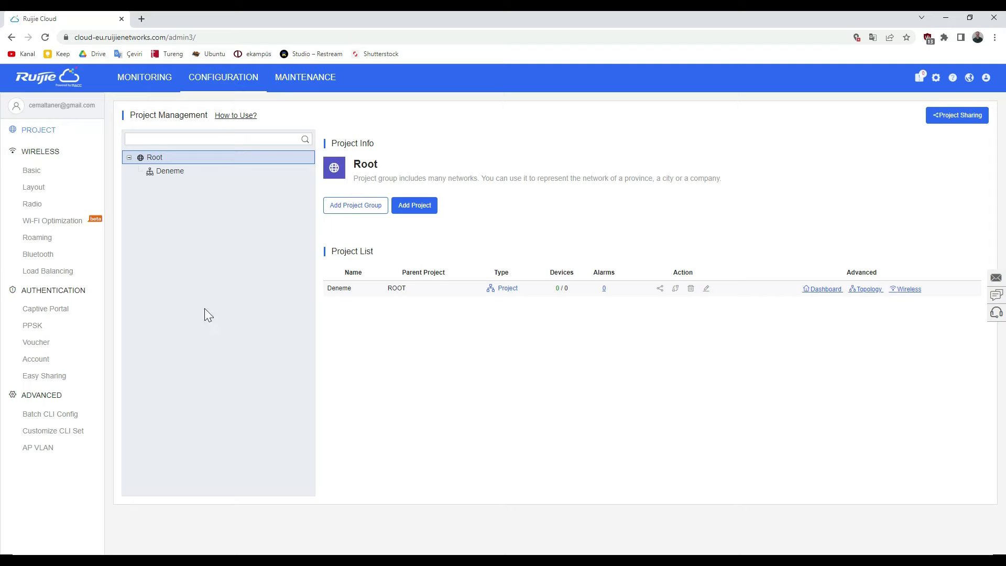
Open the monitoring view of the account's switch devices
left_click(126, 83)
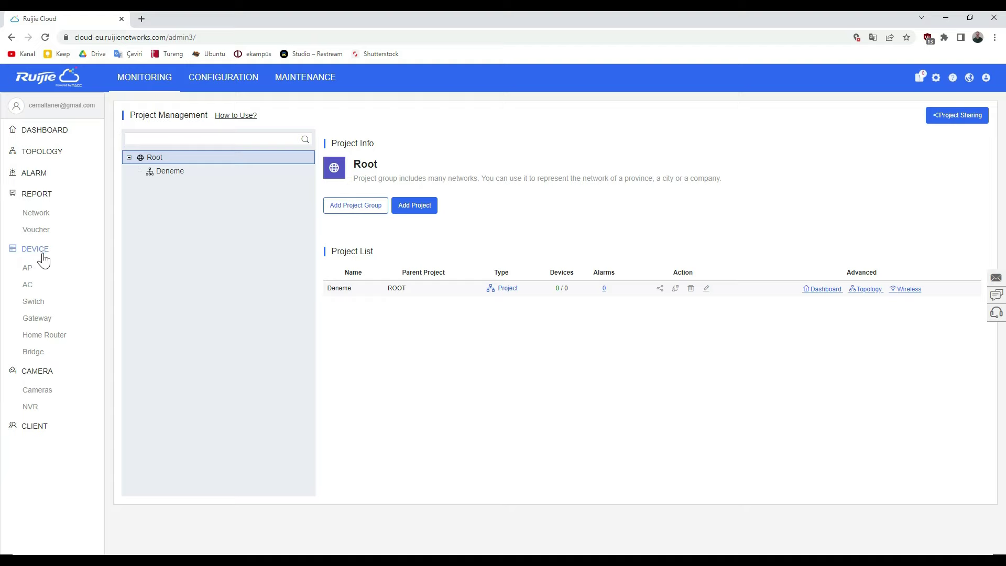
left_click(34, 302)
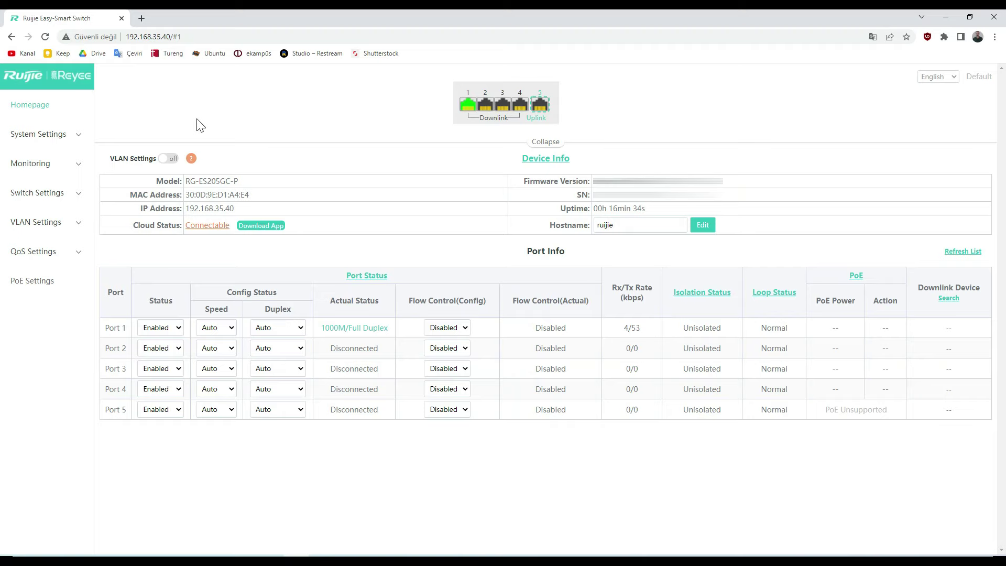
Review the device information in the switch's own system settings and return to its homepage
left_click(59, 139)
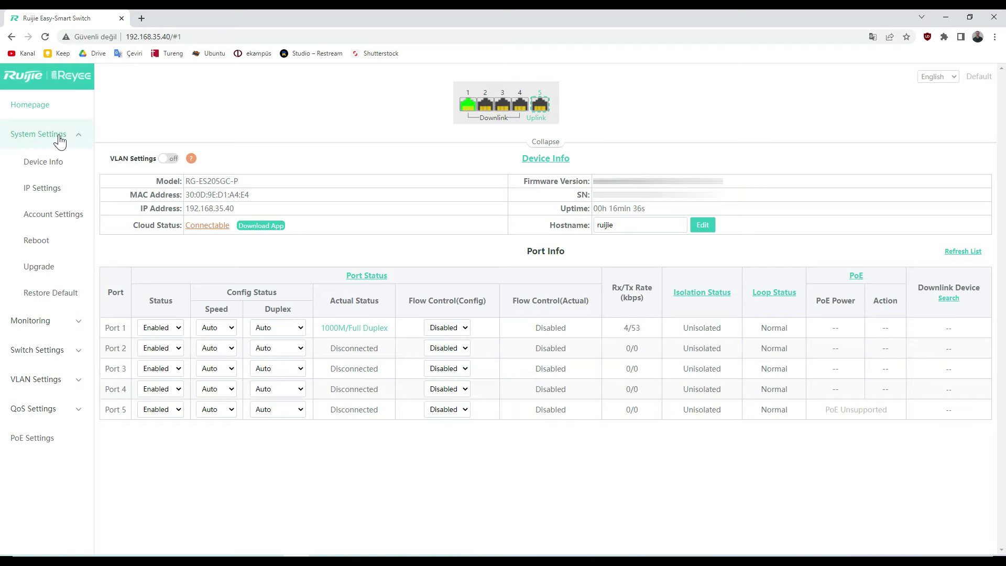
left_click(51, 164)
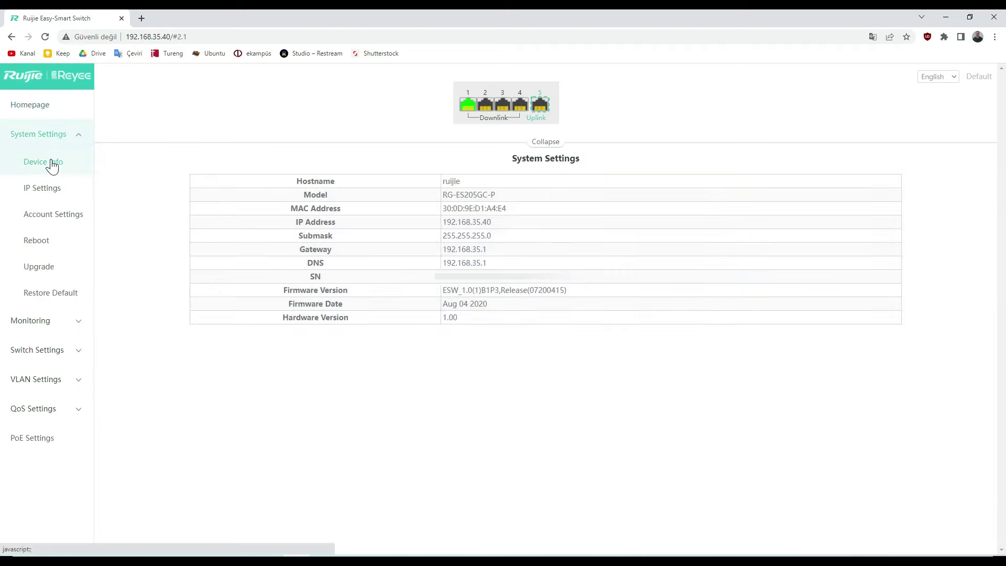
left_click(36, 104)
Examine the list of discovered switches and the Loop Guard option in the switch's monitoring section
left_click(50, 164)
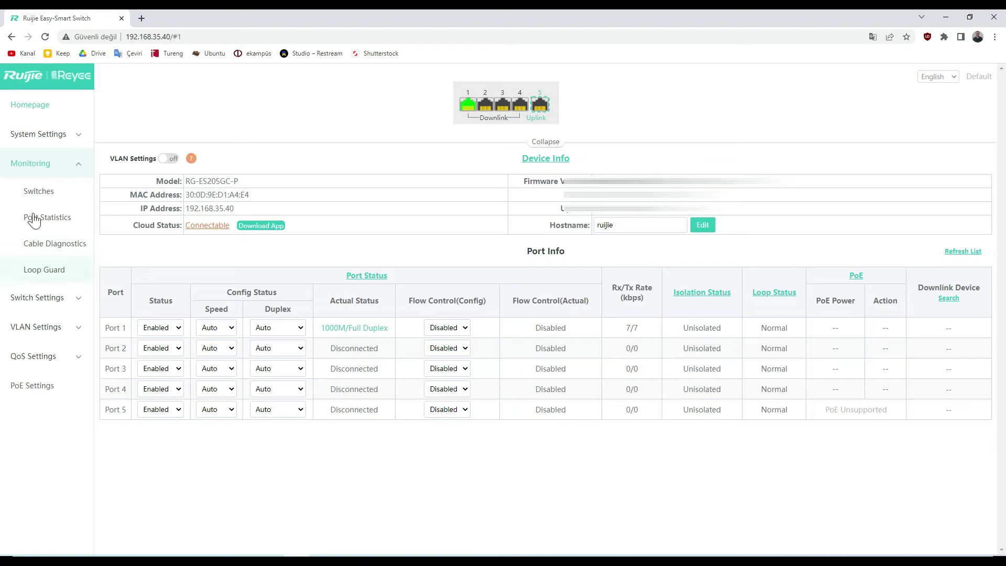
left_click(38, 192)
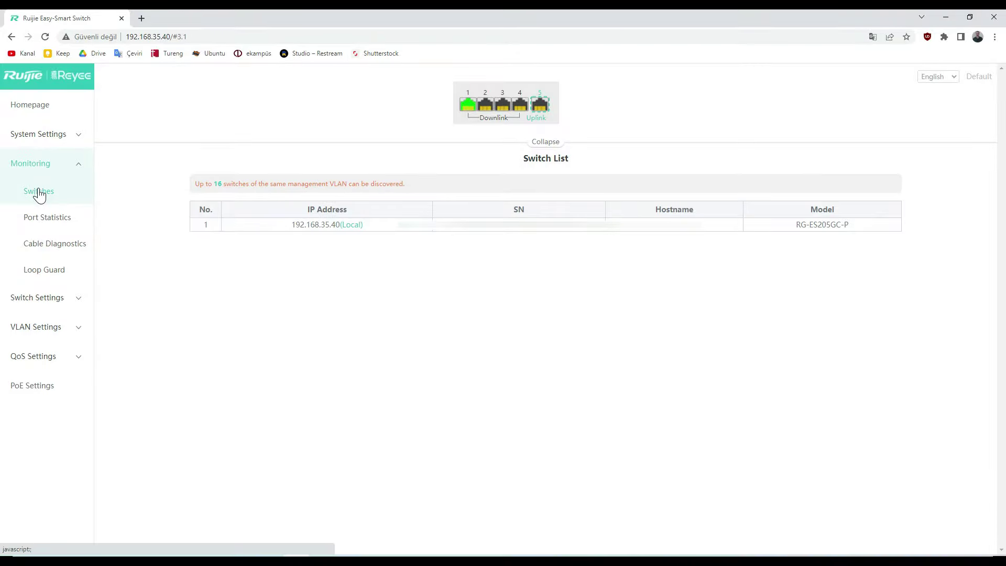
left_click(57, 272)
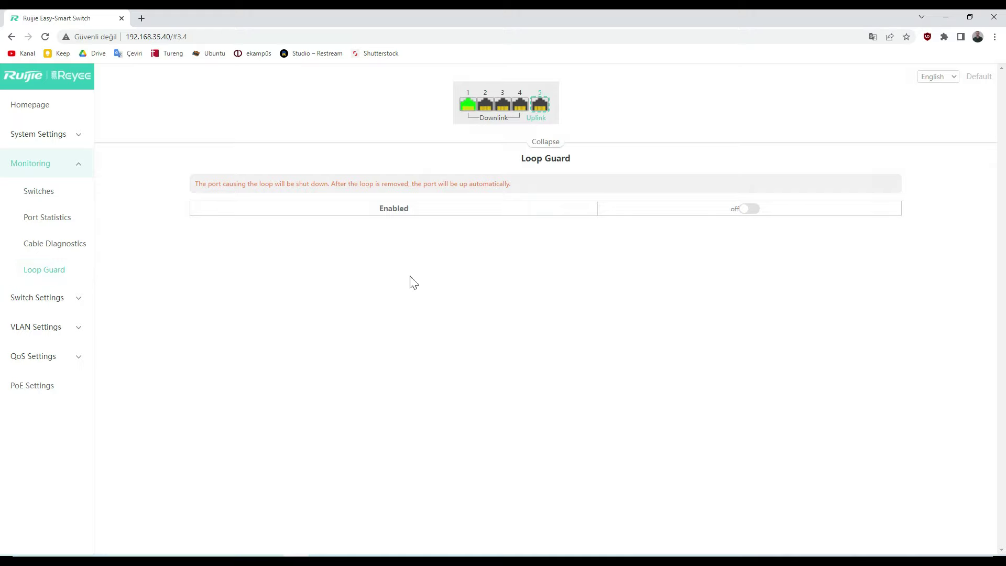
Look through the switch's VLAN Members and VLAN Settings pages and its QoS section
left_click(55, 336)
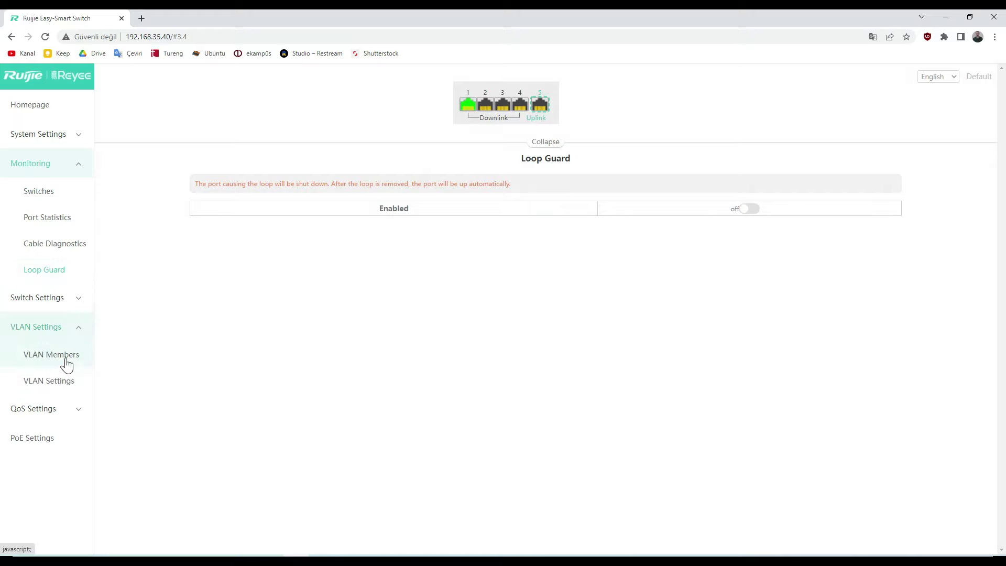
left_click(67, 358)
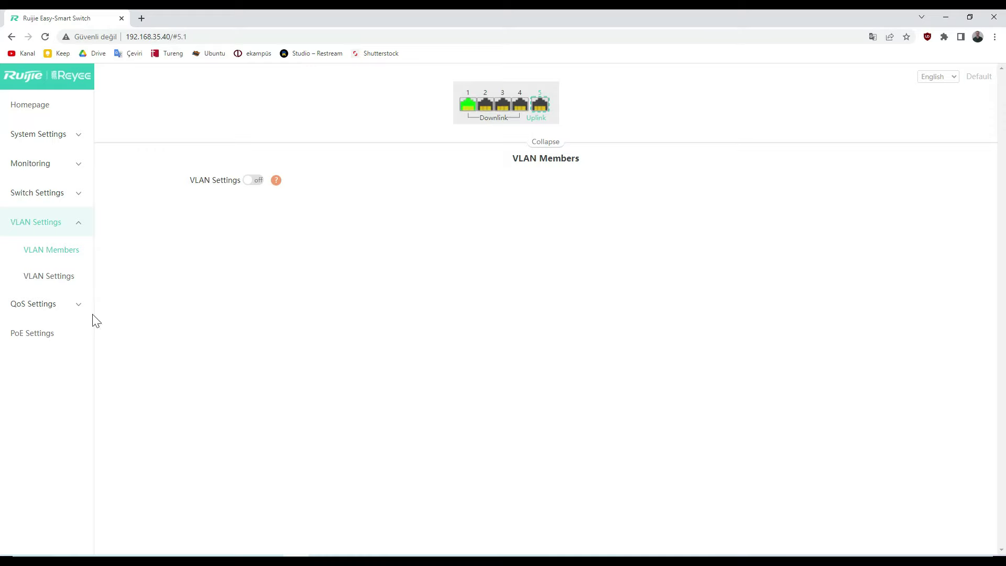
left_click(67, 279)
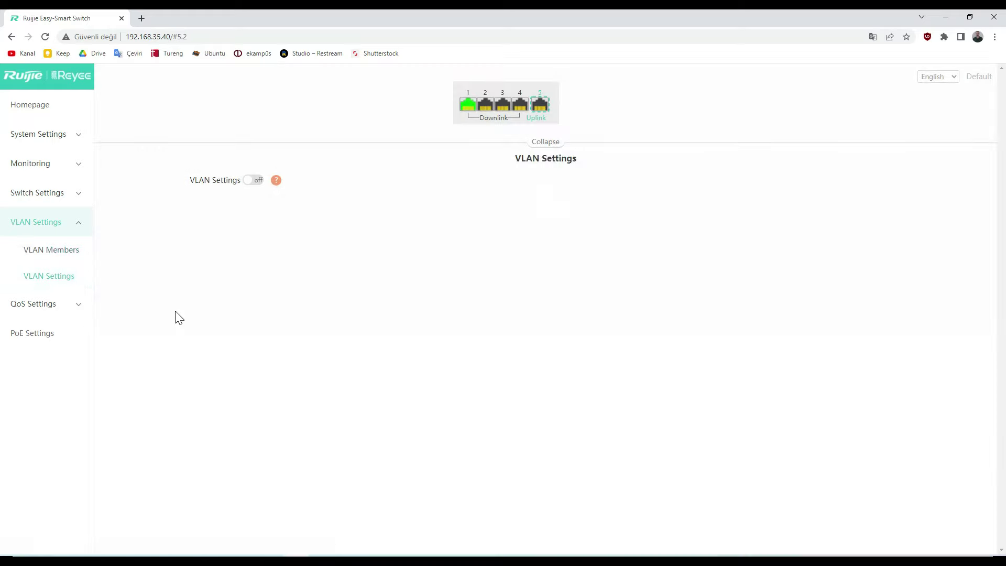
left_click(36, 309)
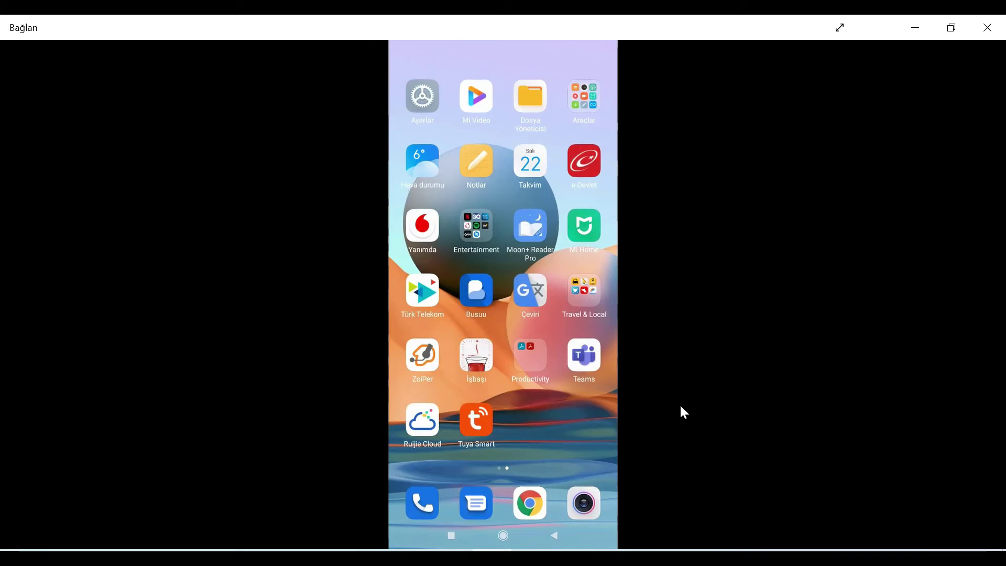
Launch the Ruijie Cloud app on the mirrored phone
left_click(422, 421)
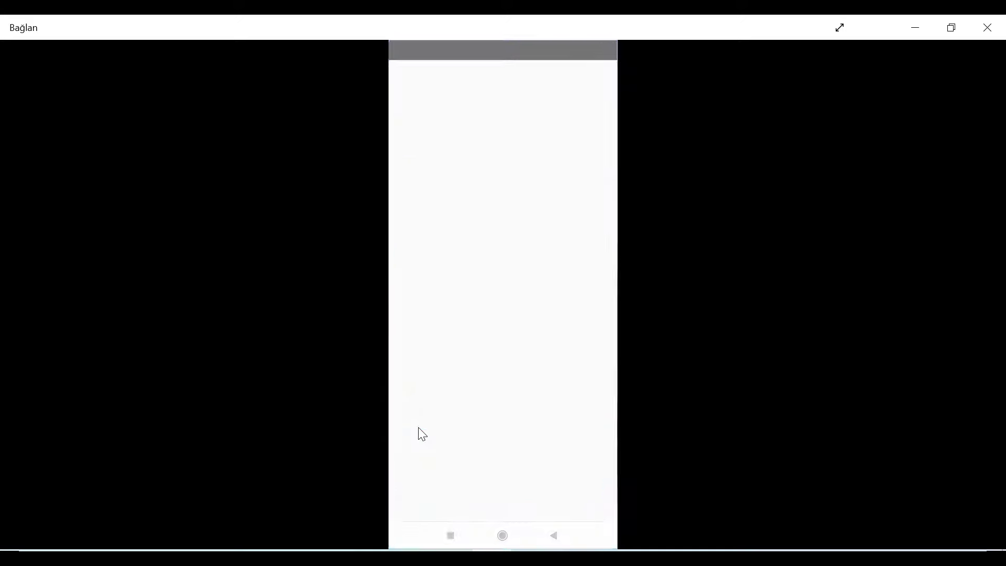